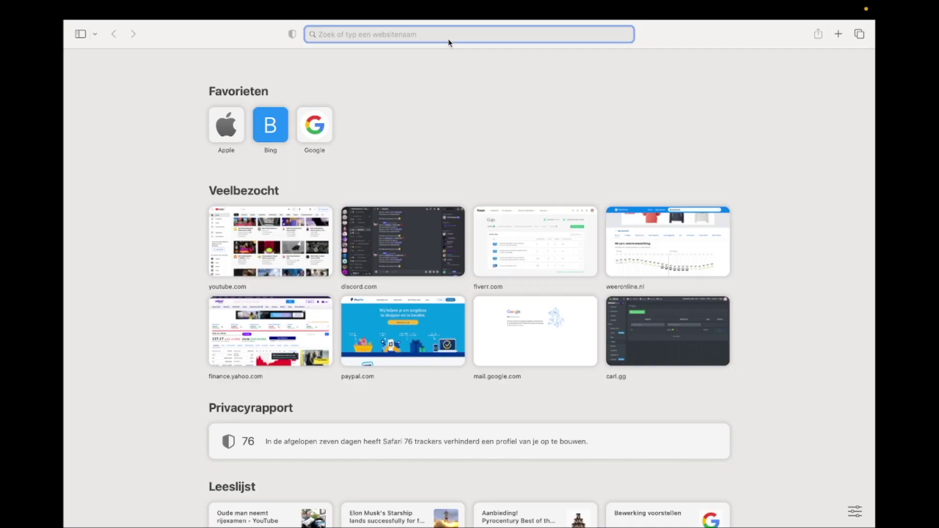
text(arc)
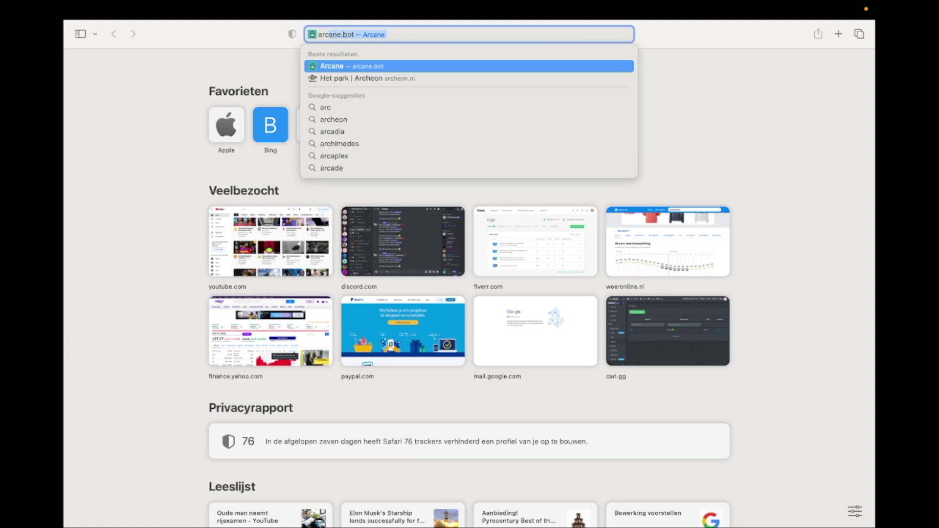
Go to arcane.bot in Safari and start adding the Arcane bot to Discord.
key(Return)
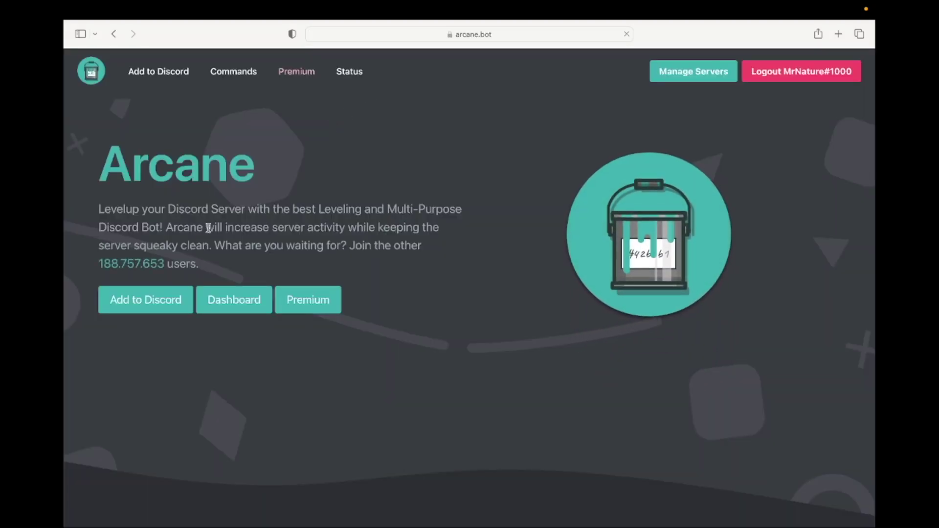
click(167, 313)
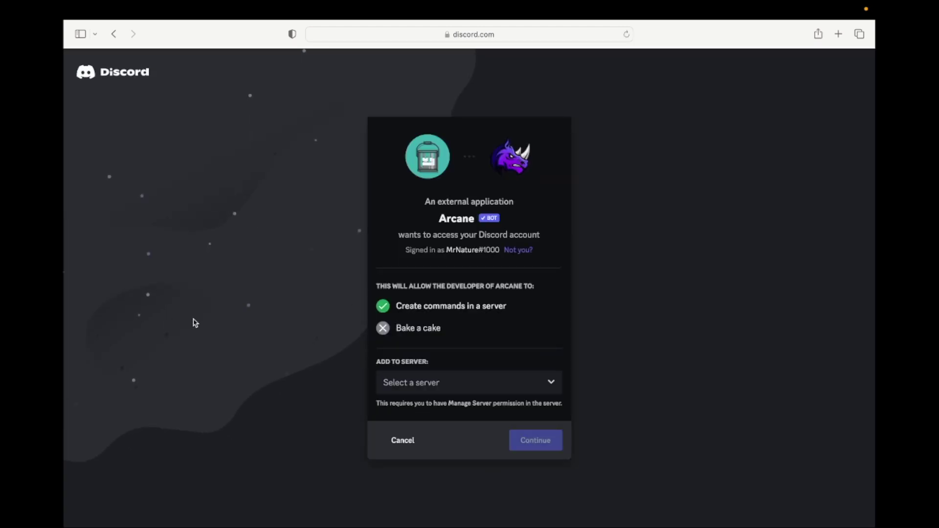
Authorize Arcane for the Level rewards server and pass the hCaptcha check.
click(482, 387)
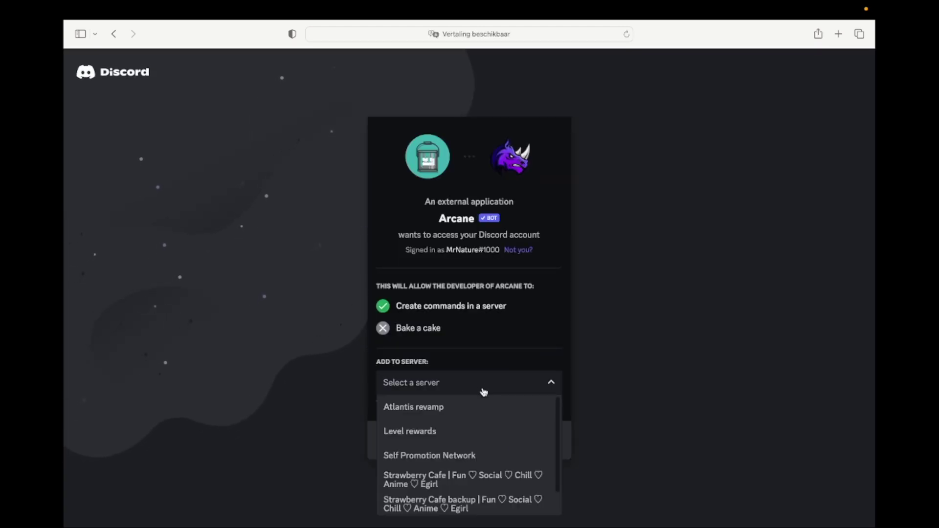
click(469, 434)
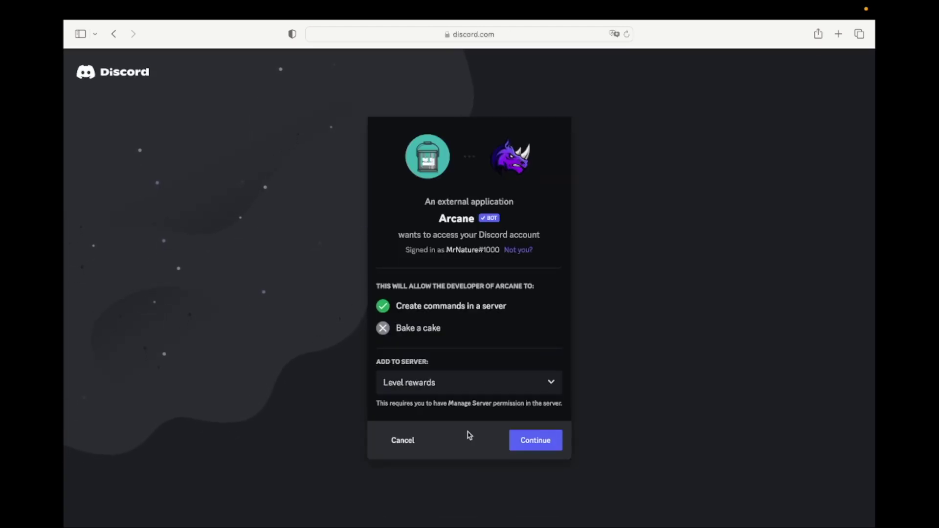
click(533, 448)
scroll(531, 447, down, 10)
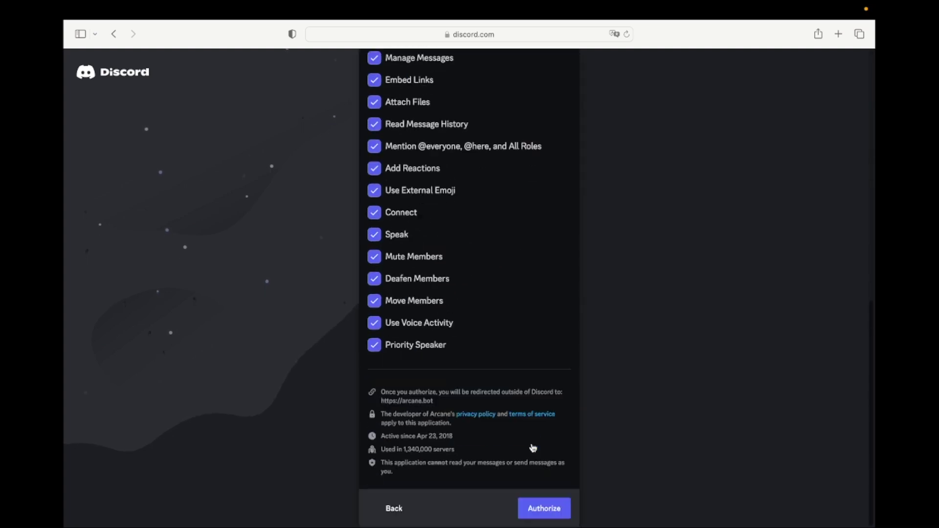
click(543, 512)
click(403, 374)
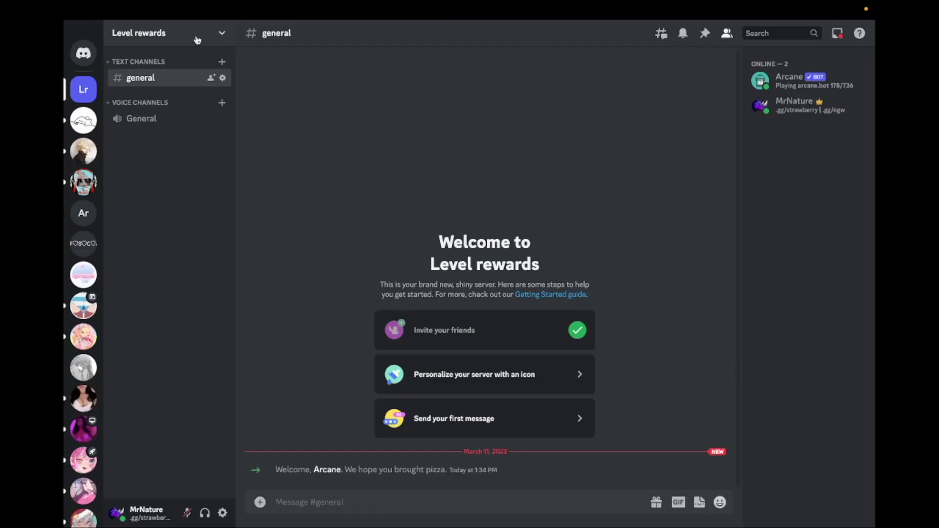
Create a new role in the Level rewards server's Roles settings.
click(197, 40)
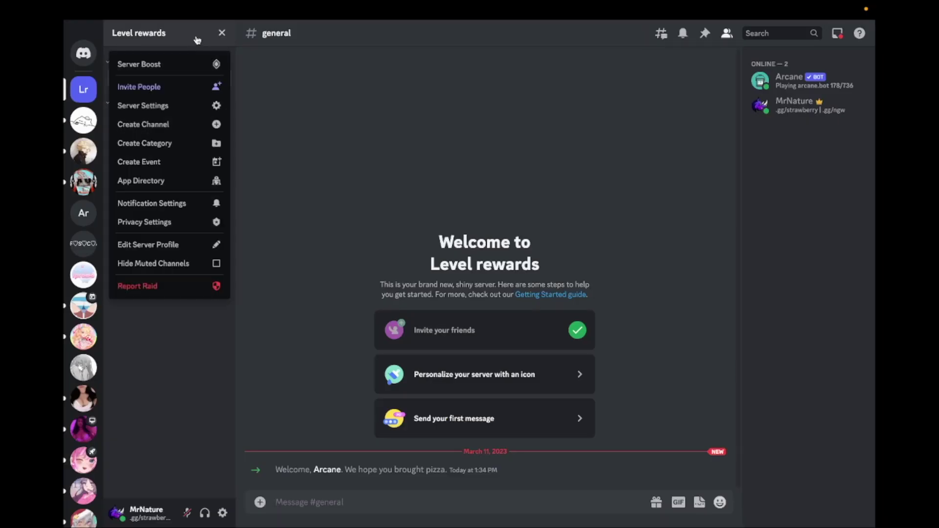
click(195, 107)
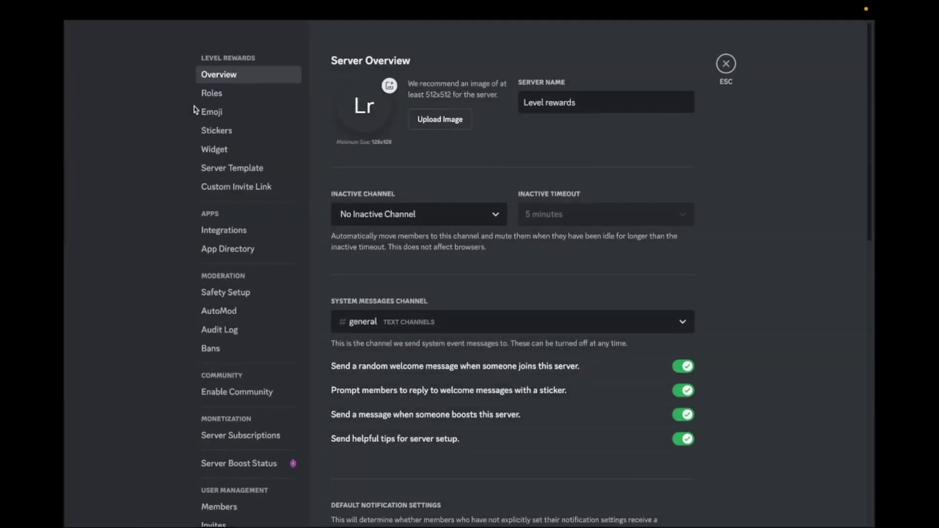
click(236, 95)
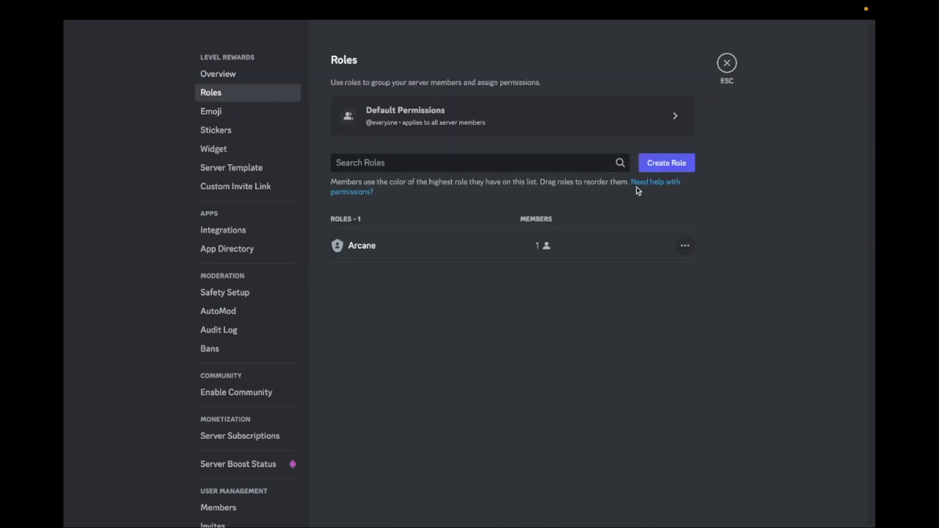
click(670, 165)
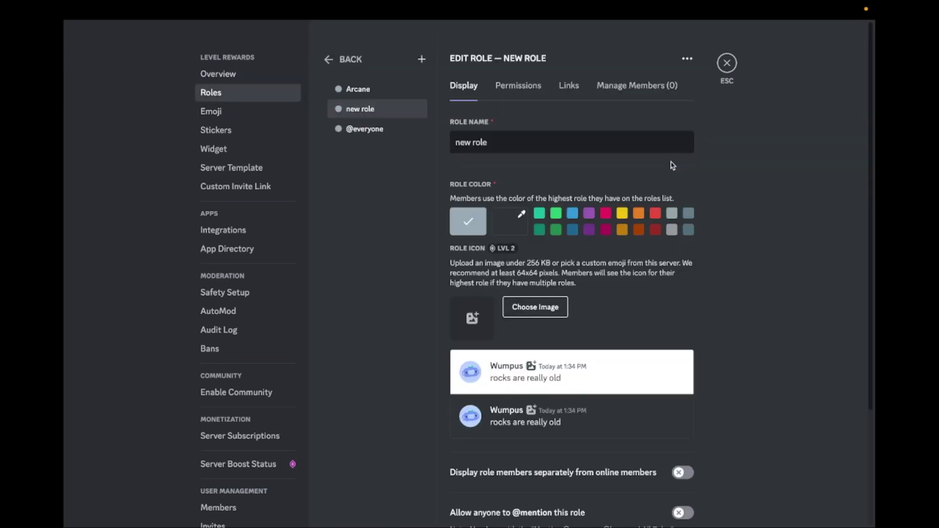
Create and save roles Level 5 (teal) and Level 10 (green).
drag(508, 143, 452, 142)
text(L)
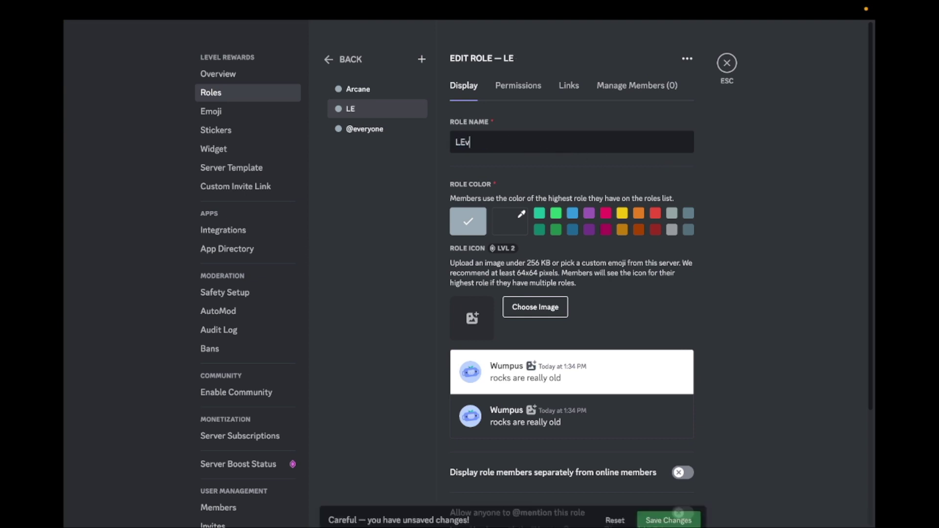
text(evel 5)
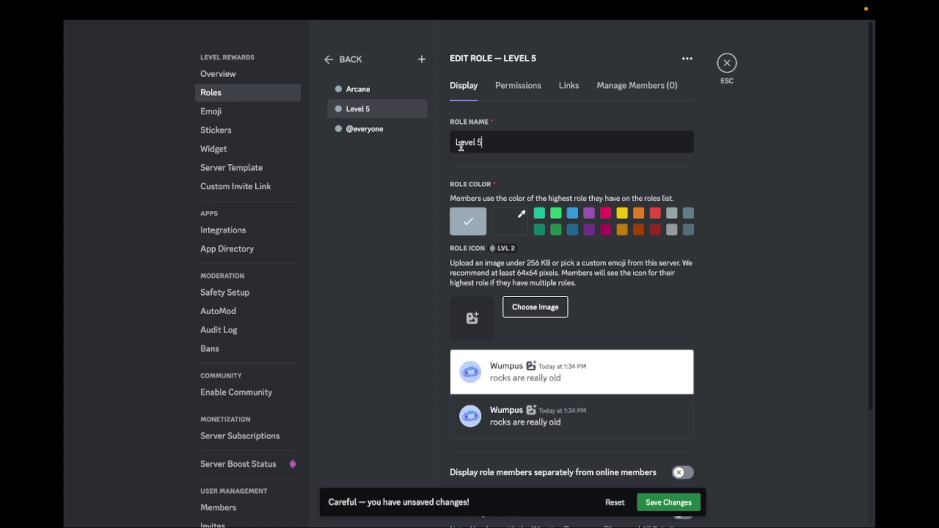
click(540, 214)
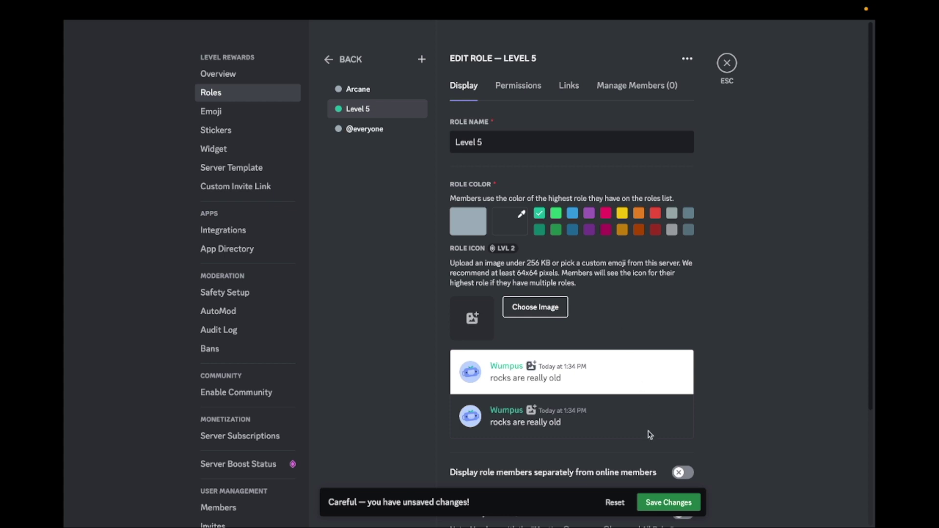
click(648, 503)
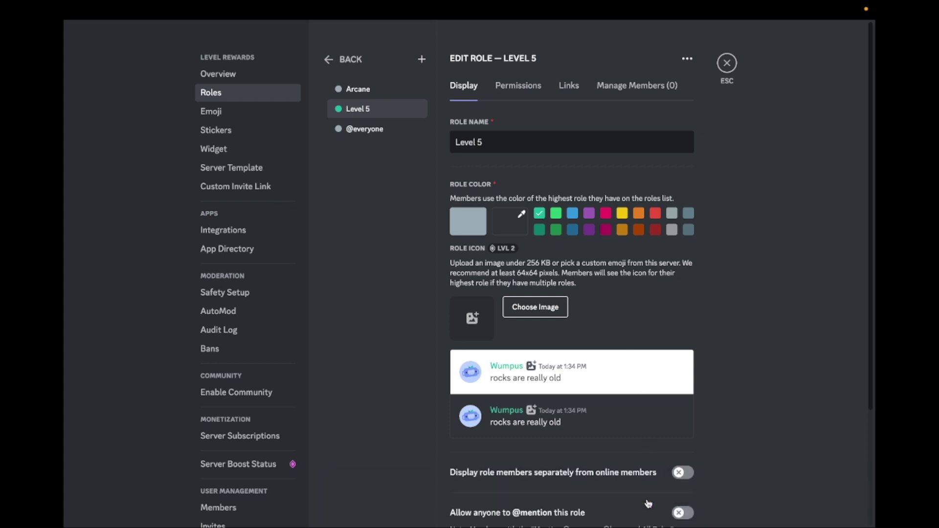
click(421, 59)
text(Leve)
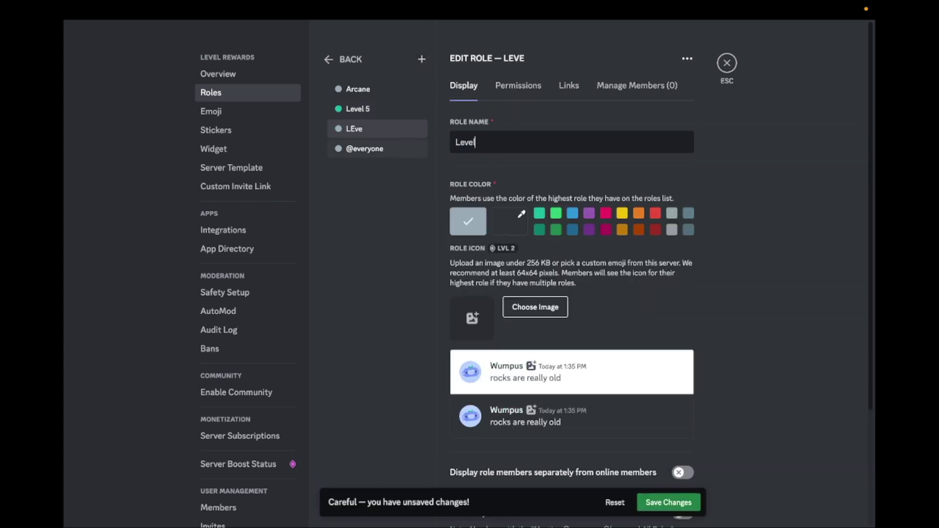
text(l 10)
click(555, 216)
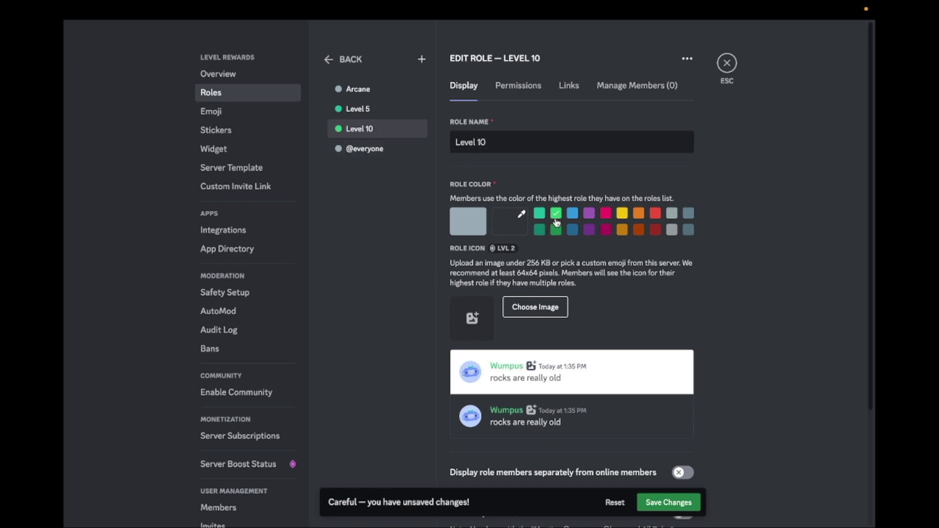
click(653, 503)
Add and save roles Level 15 (blue), Level 25 (dark blue) and Level 35 (purple).
click(421, 59)
text(Level 15)
click(572, 213)
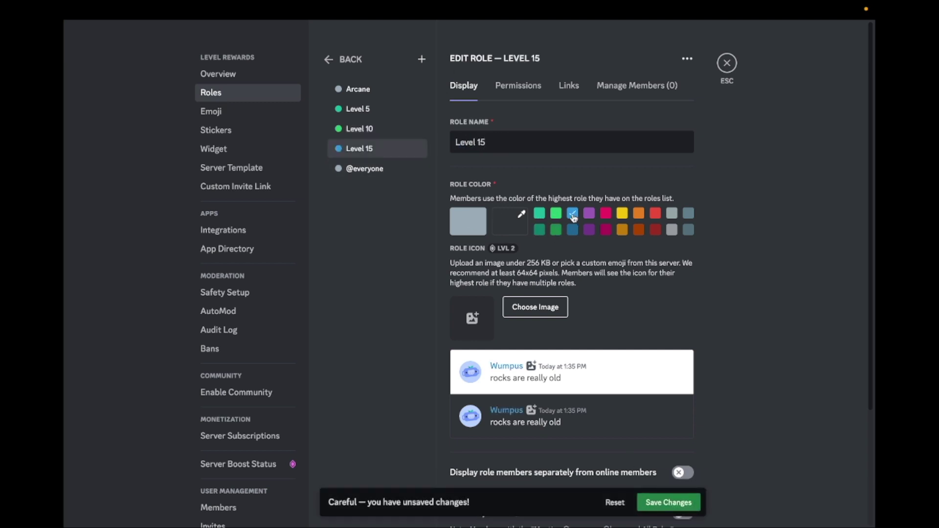
click(668, 490)
click(421, 59)
text(Level 25)
click(572, 230)
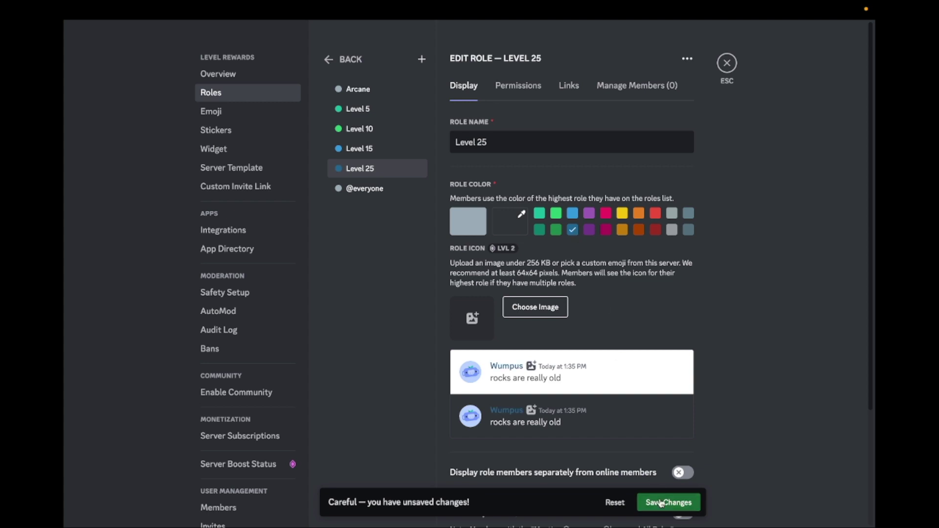
click(668, 490)
click(421, 59)
text(Level 35)
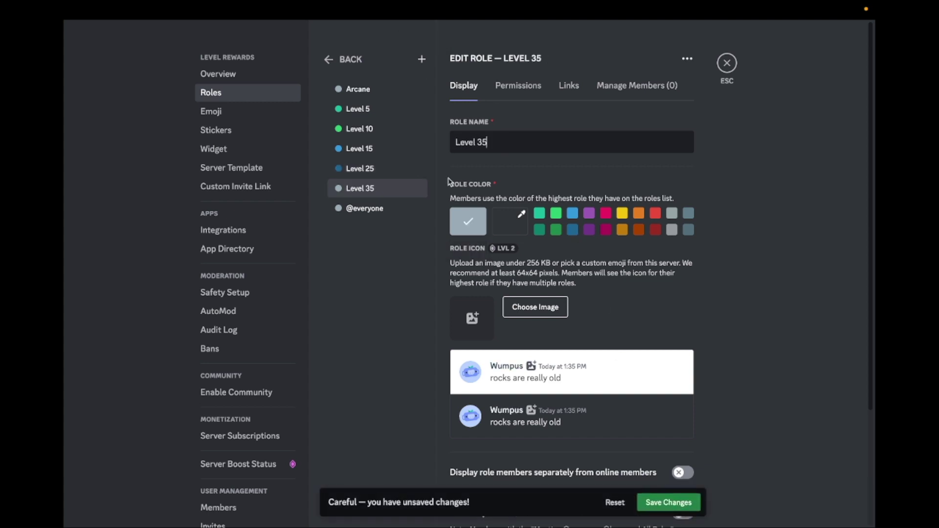
click(589, 214)
click(668, 502)
Add Level 50 (dark purple) and Level 75 (pink-red), then colour Level 100 ! dark pink.
click(421, 59)
text(Level)
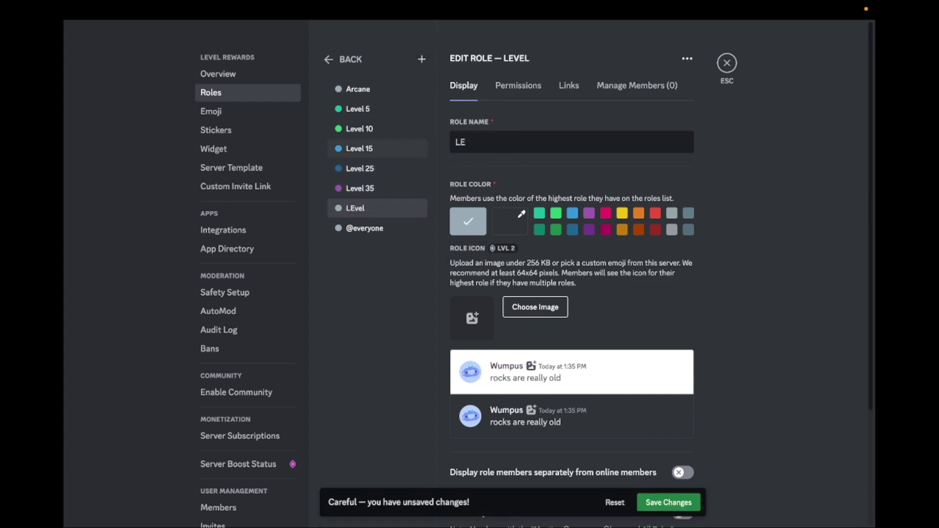
text( 50)
click(608, 233)
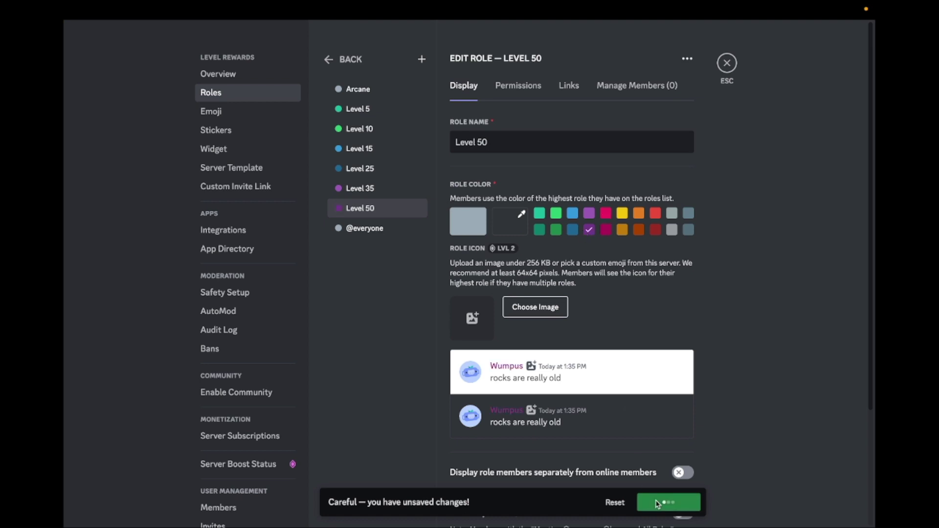
click(669, 502)
click(421, 59)
text(Level 75)
click(605, 212)
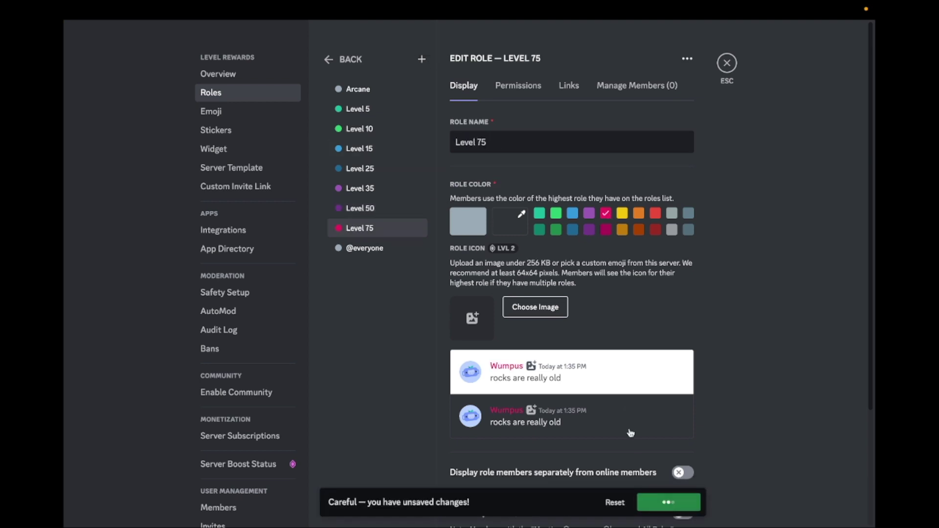
click(668, 503)
click(421, 59)
text(Level 100 !)
click(605, 229)
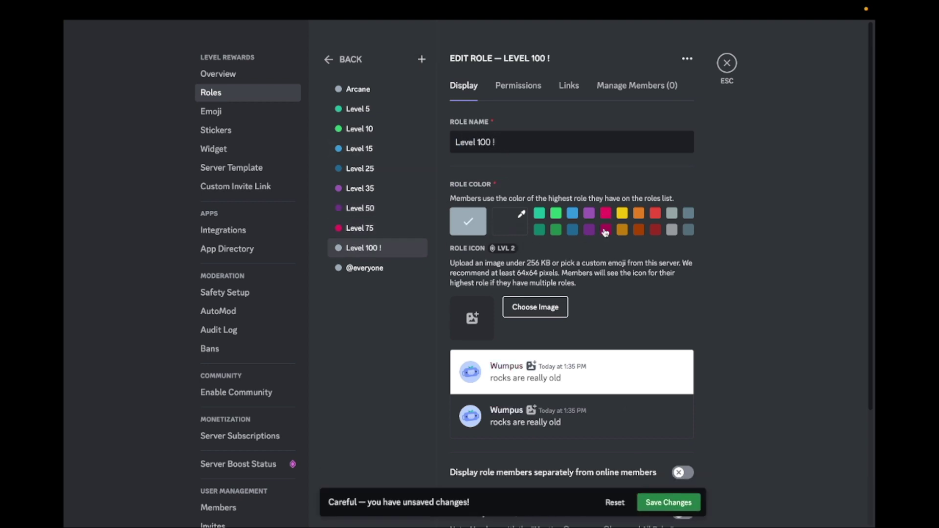
Save the Level 100 ! role, exit server settings and choose a server on the Arcane dashboard.
click(668, 502)
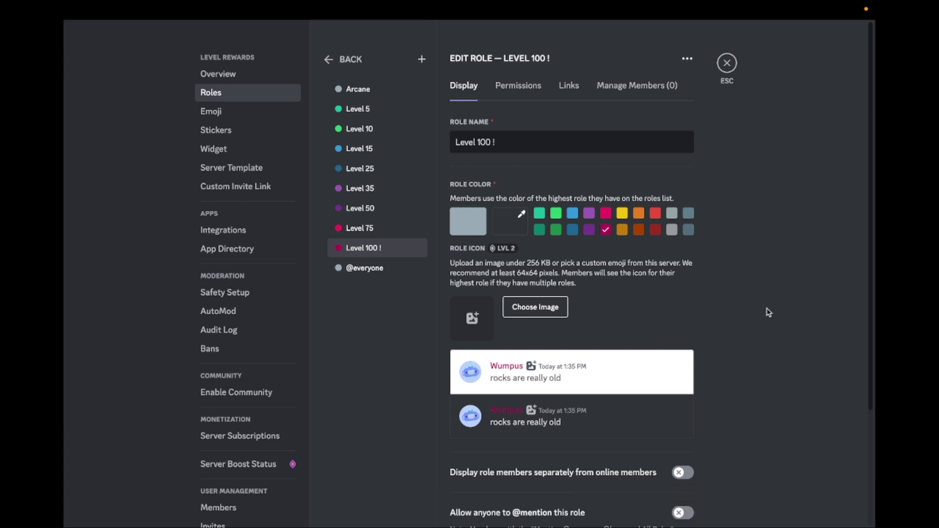
click(726, 63)
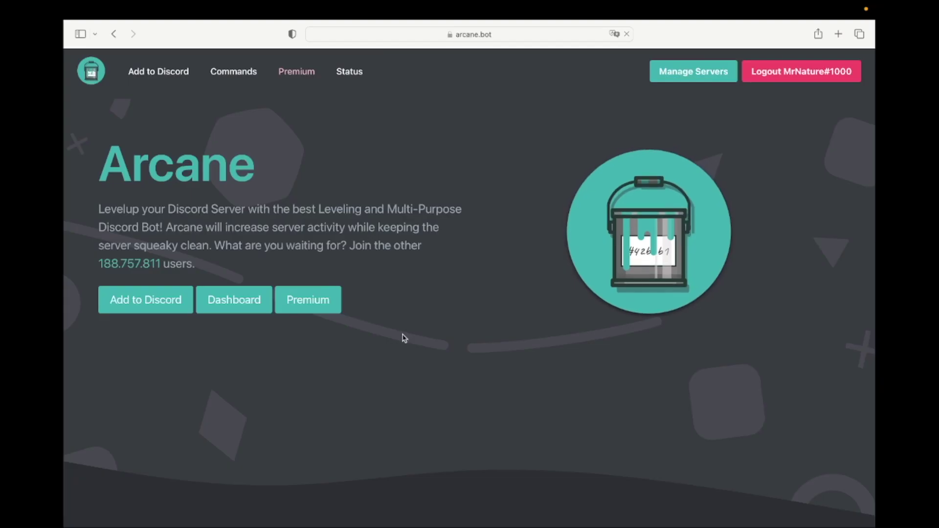
click(244, 312)
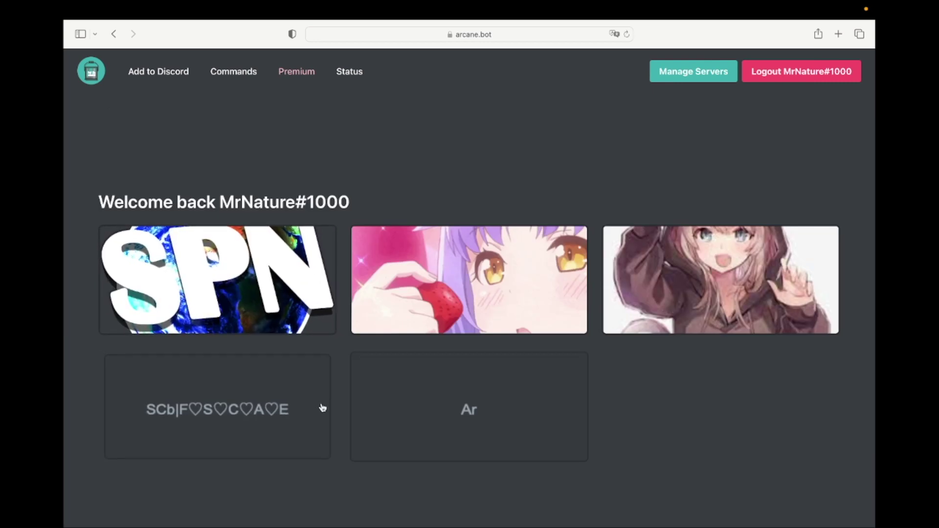
click(418, 426)
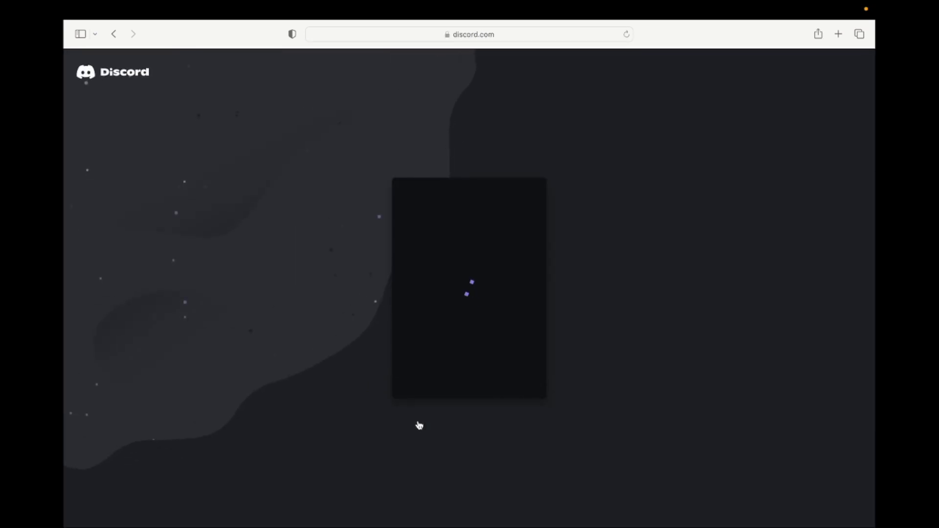
Re-authorize Arcane for the Level rewards server to reach its dashboard.
click(458, 389)
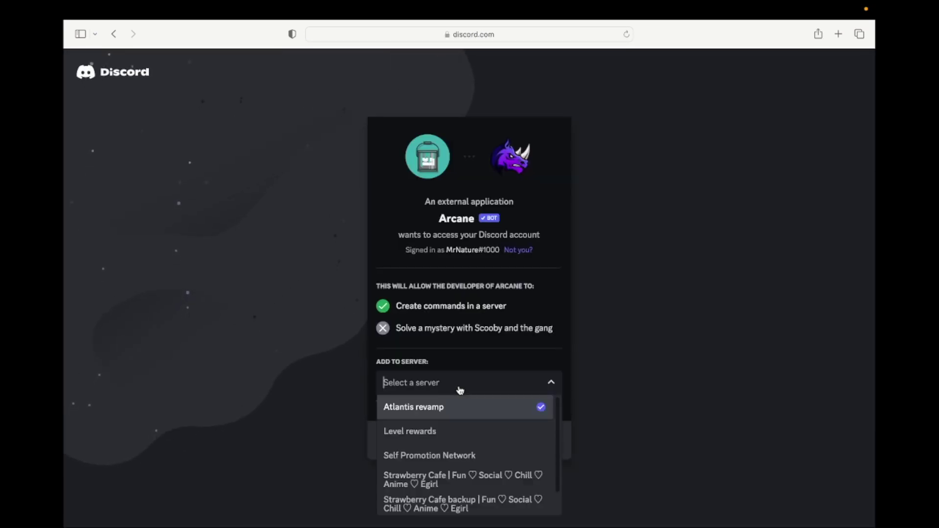
click(457, 433)
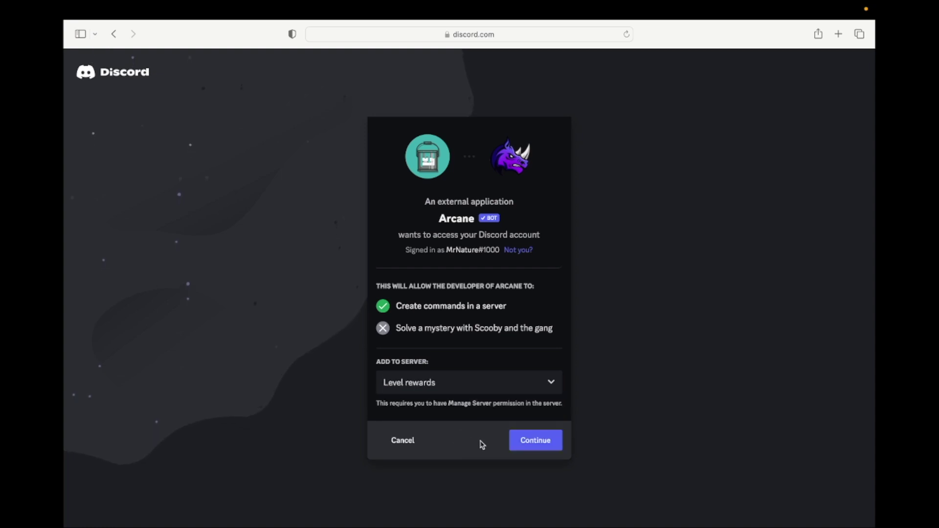
click(527, 442)
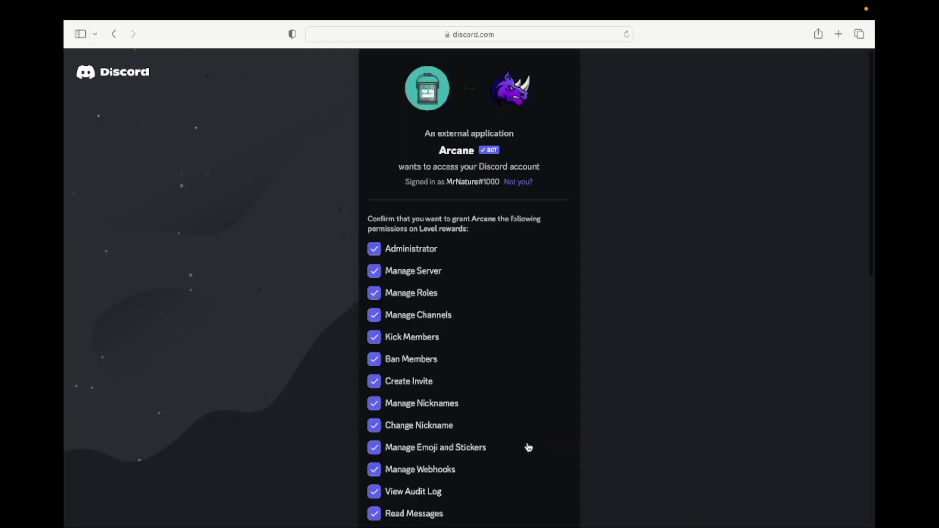
scroll(528, 447, down, 10)
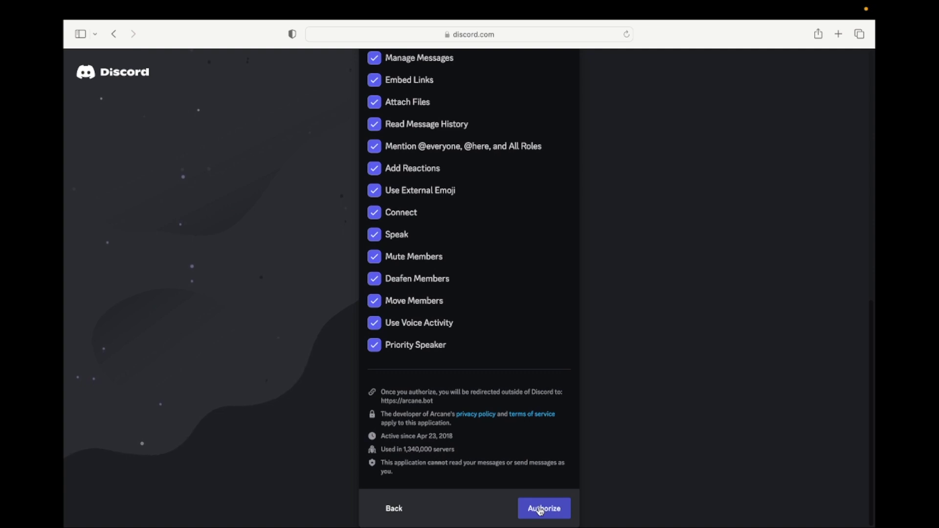
click(539, 509)
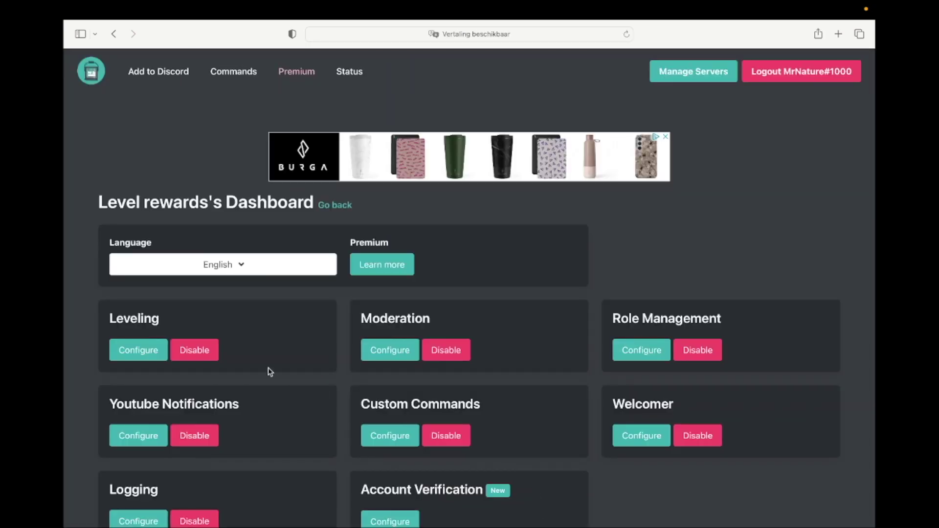
Open the Leveling configuration for the Level rewards server.
click(143, 358)
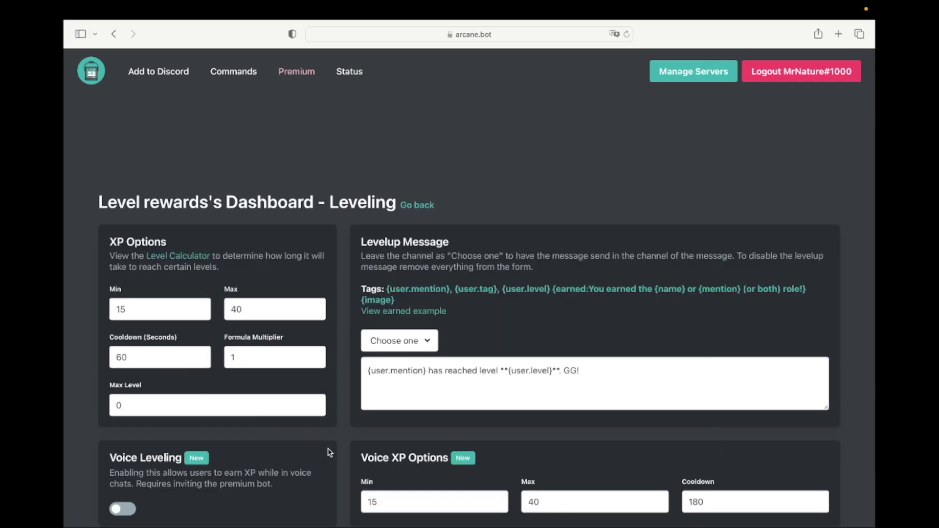
scroll(328, 452, down, 1)
scroll(329, 452, down, 3)
scroll(328, 453, down, 1)
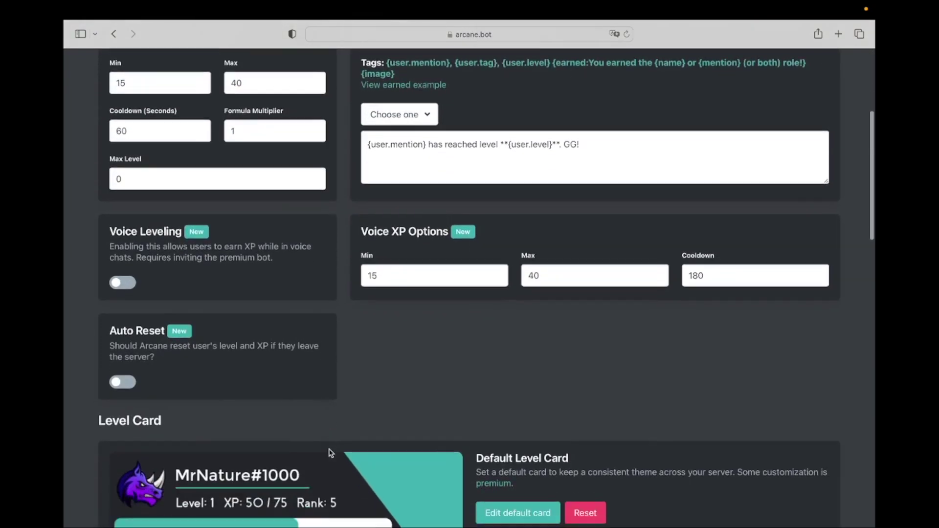
scroll(330, 452, down, 1)
scroll(330, 452, down, 3)
scroll(330, 453, down, 1)
scroll(329, 453, down, 2)
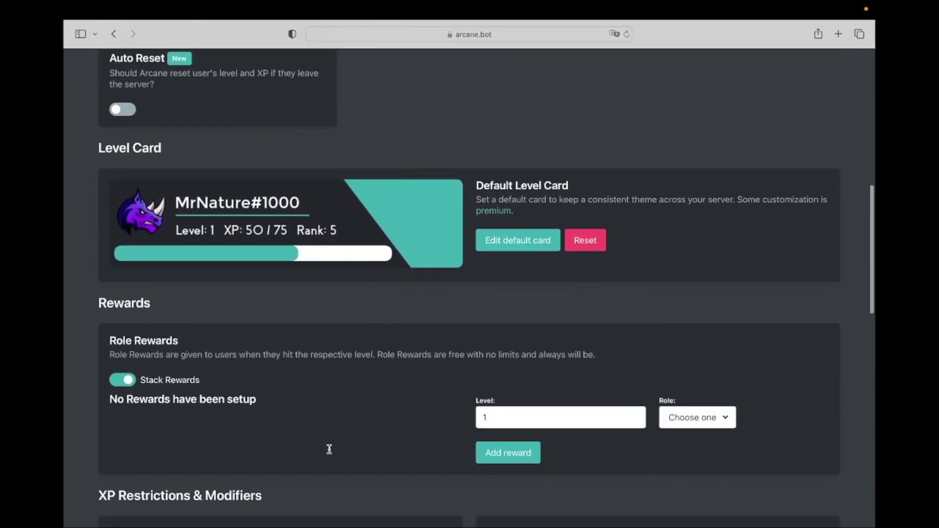
scroll(329, 452, down, 1)
Add role rewards for Level 5 at level 5 and Level 10 at level 10.
click(487, 383)
text(5)
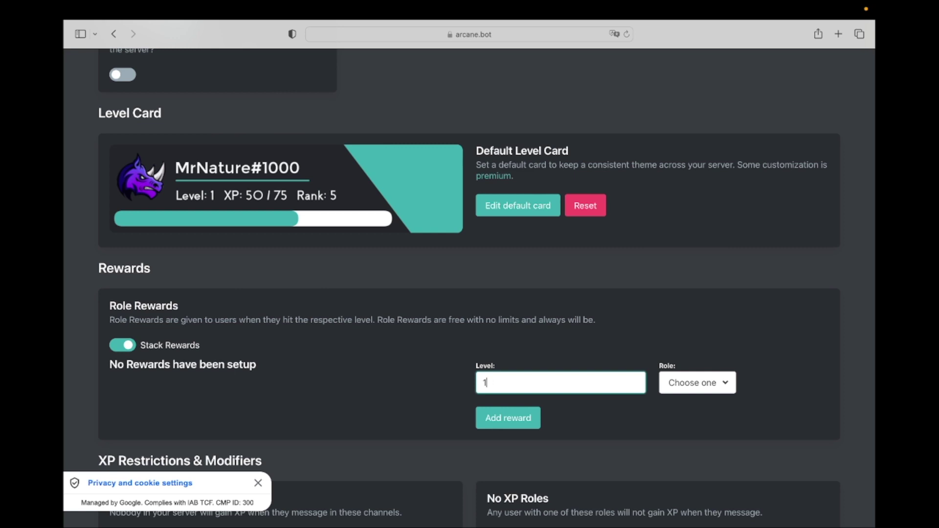
click(692, 382)
click(684, 445)
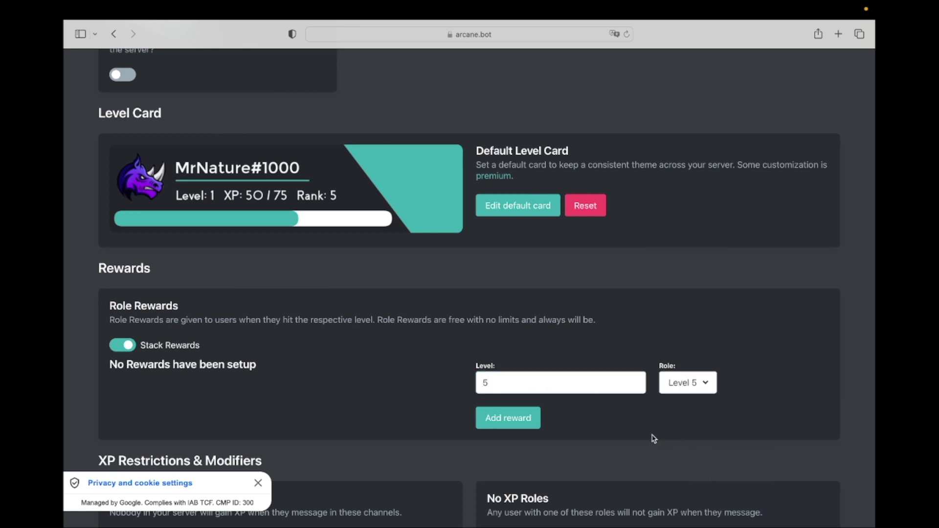
click(513, 418)
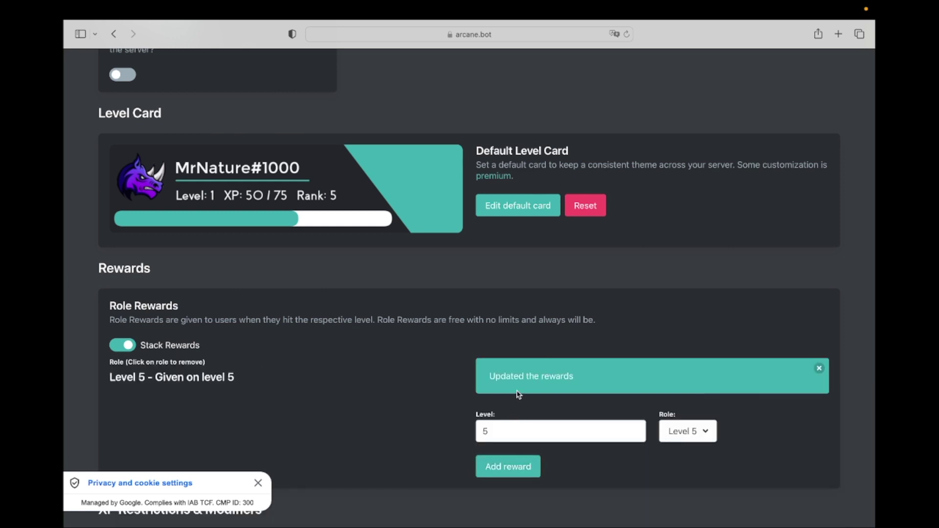
click(509, 430)
key(BackSpace)
text(10)
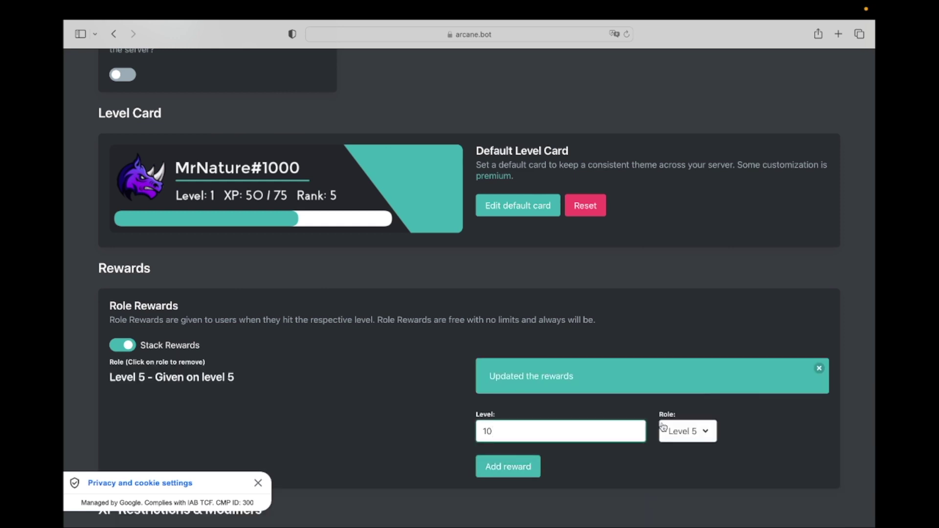
click(663, 427)
click(687, 513)
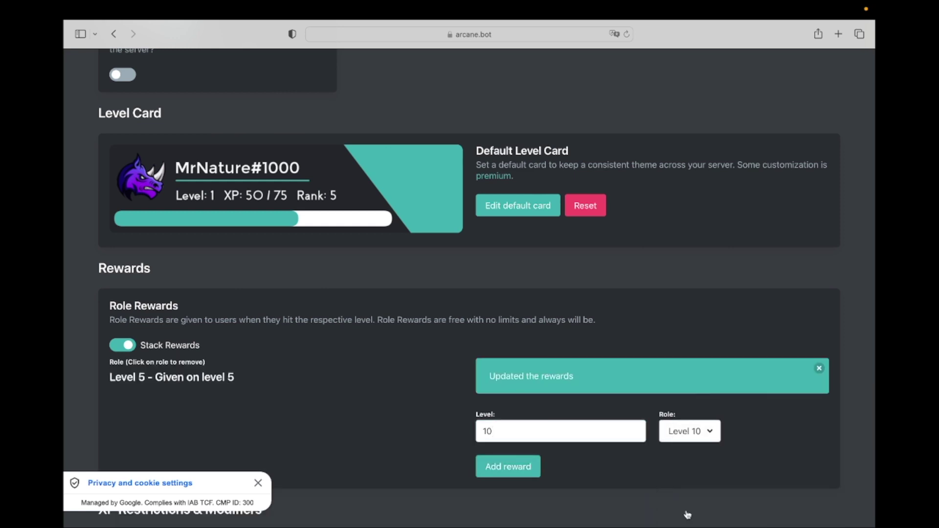
click(538, 475)
Add role rewards for Level 15 and Level 25 at their matching levels.
click(528, 433)
scroll(528, 413, down, 1)
key(BackSpace)
text(5)
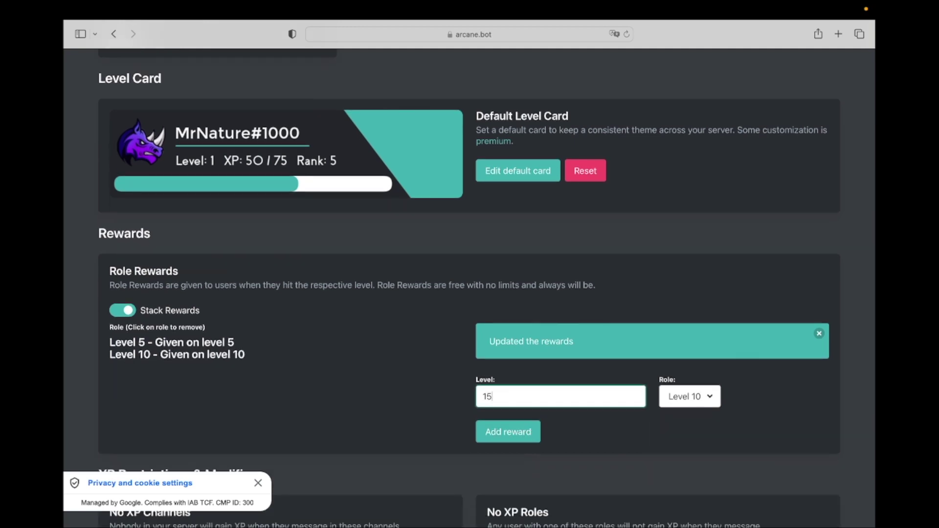
click(689, 396)
click(685, 490)
click(511, 431)
click(513, 397)
key(BackSpace)
key(BackSpace)
text(29)
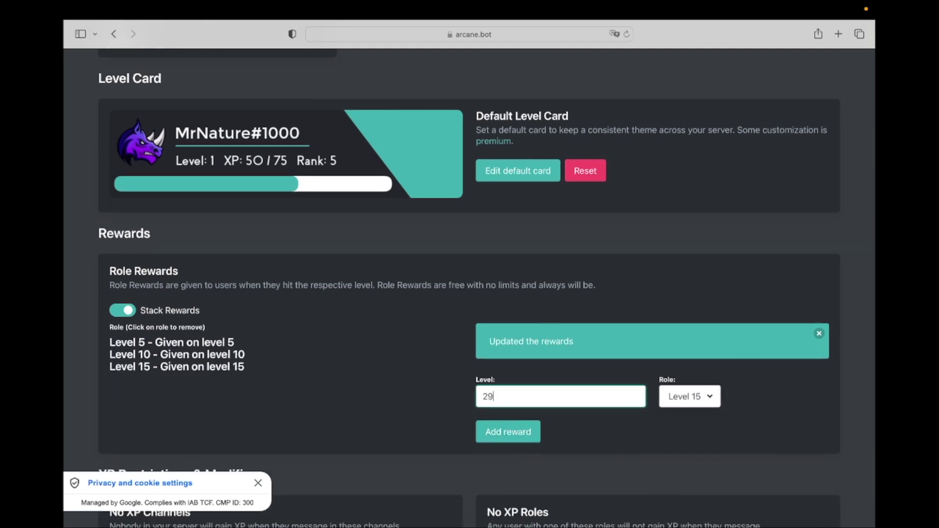
text(5)
click(689, 396)
click(682, 514)
click(508, 433)
Add role rewards for Level 35 and Level 50 at their matching levels.
click(689, 396)
scroll(689, 481, down, 1)
click(689, 481)
click(487, 397)
click(690, 396)
click(507, 431)
click(513, 396)
key(BackSpace)
key(BackSpace)
text(50)
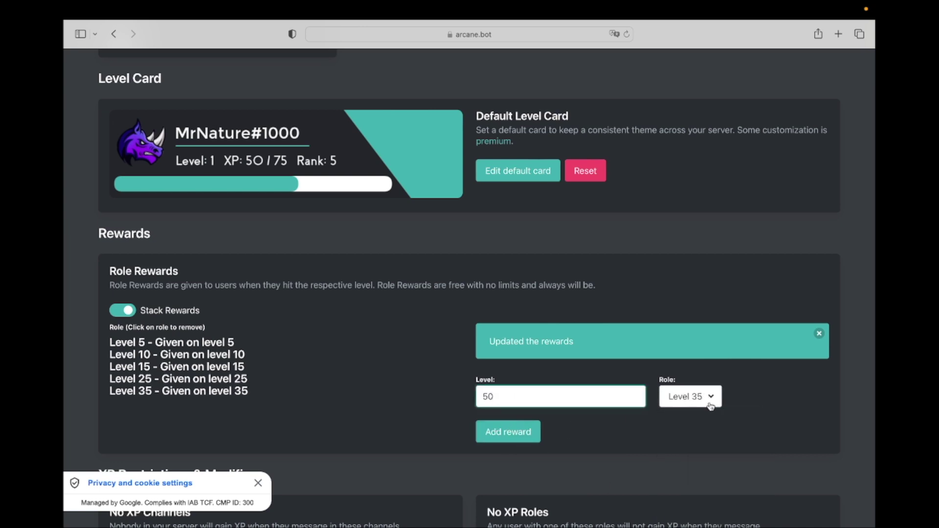
click(708, 400)
click(695, 478)
click(508, 433)
Add role rewards for Level 75 and Level 100 ! at their matching levels.
click(511, 402)
key(BackSpace)
key(BackSpace)
text(75)
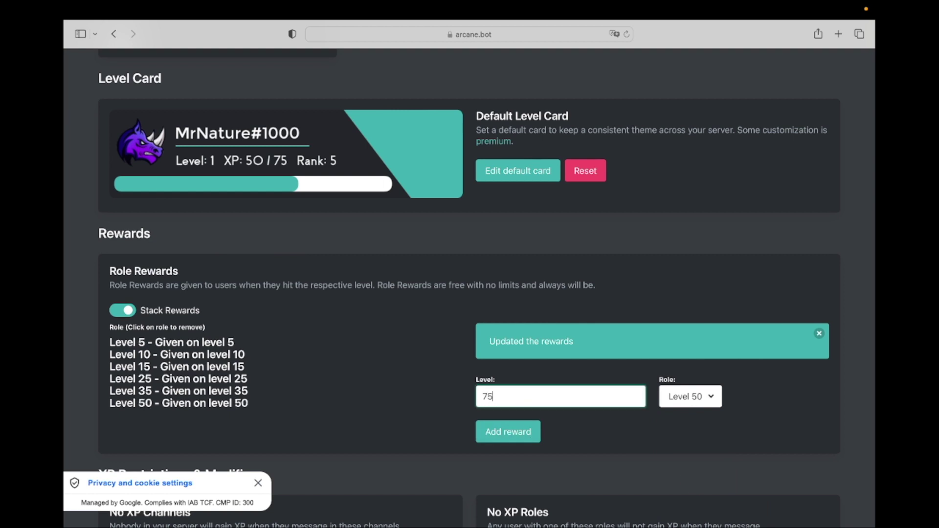
click(689, 396)
click(689, 499)
click(508, 431)
text(100)
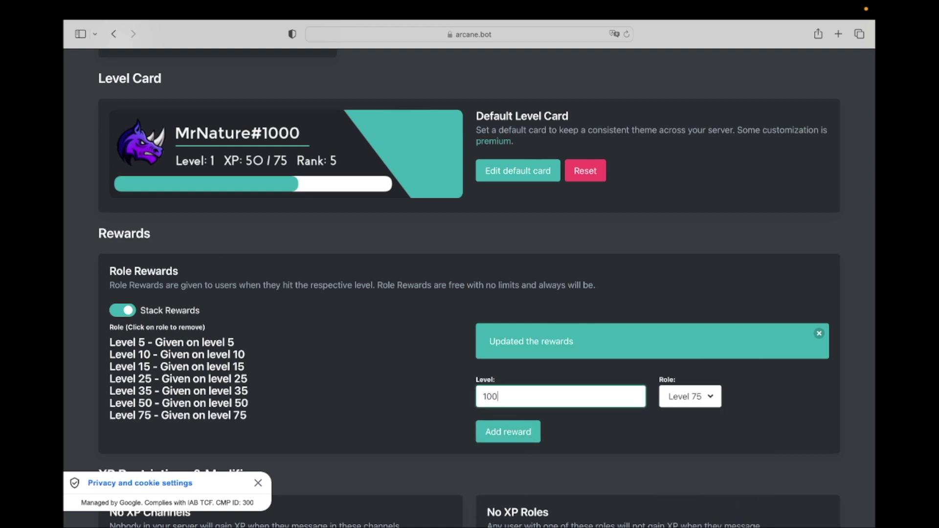
click(681, 398)
click(693, 514)
click(508, 432)
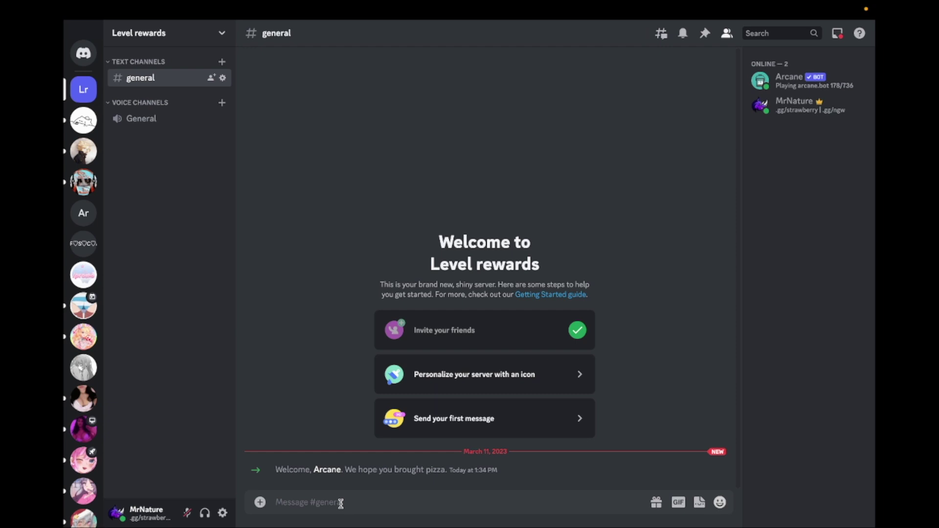
text(/)
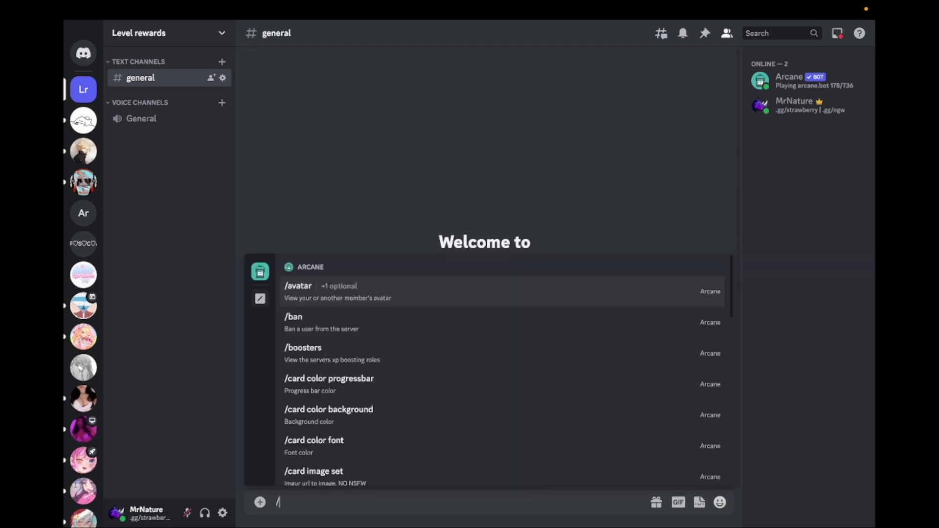
text(re)
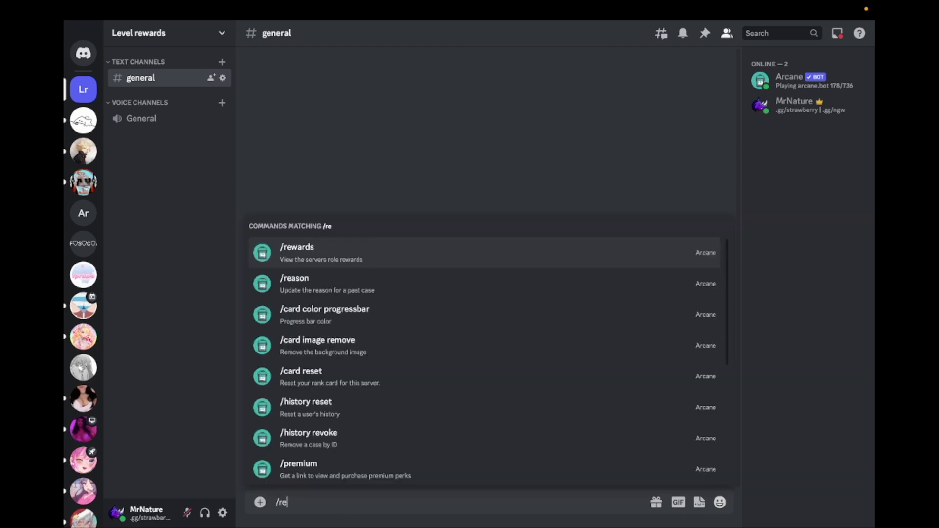
Send Arcane's /rewards command in the #general channel.
click(367, 257)
key(Return)
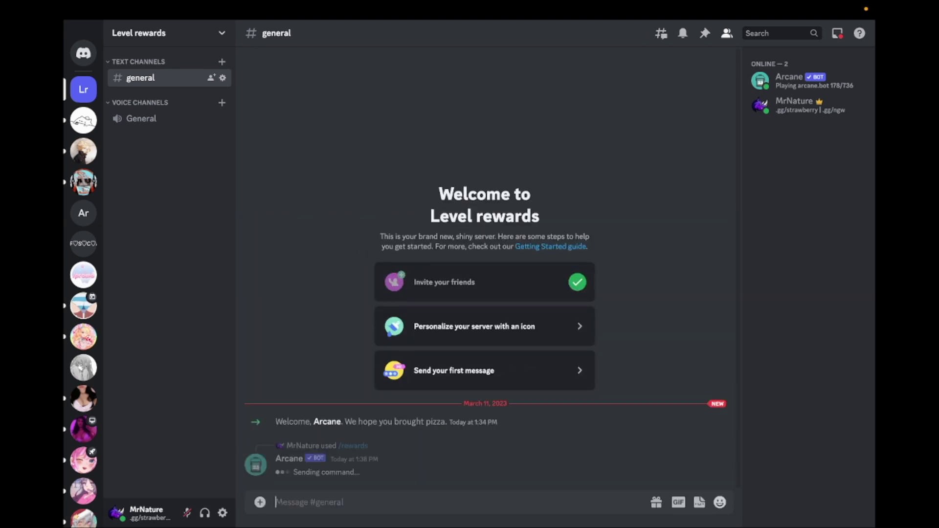